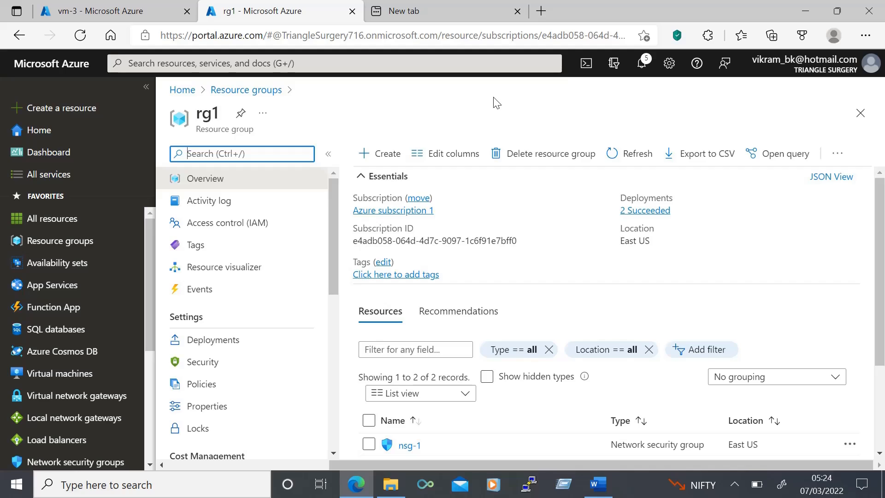
- Start a new availability set named web-availability-set in resource group rg1, region East US
{"action": "scroll", "coordinate": [417, 334], "scroll_direction": "down", "scroll_amount": 2}
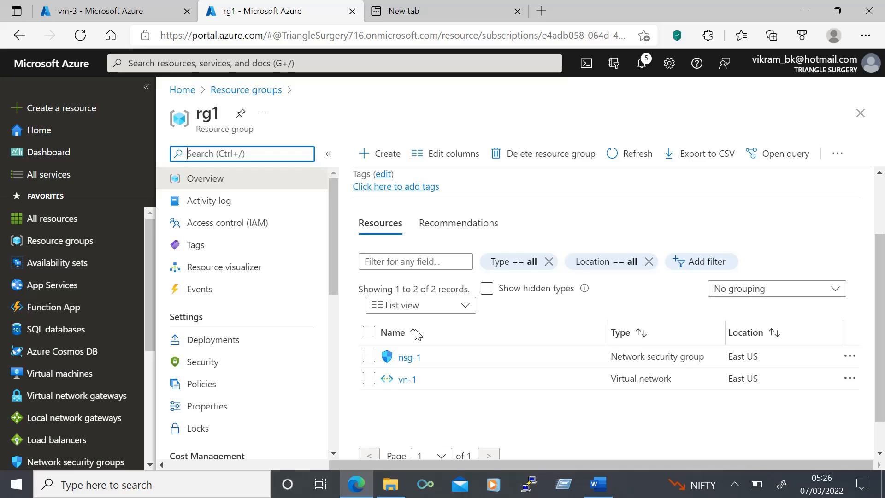
{"action": "left_click", "coordinate": [59, 264]}
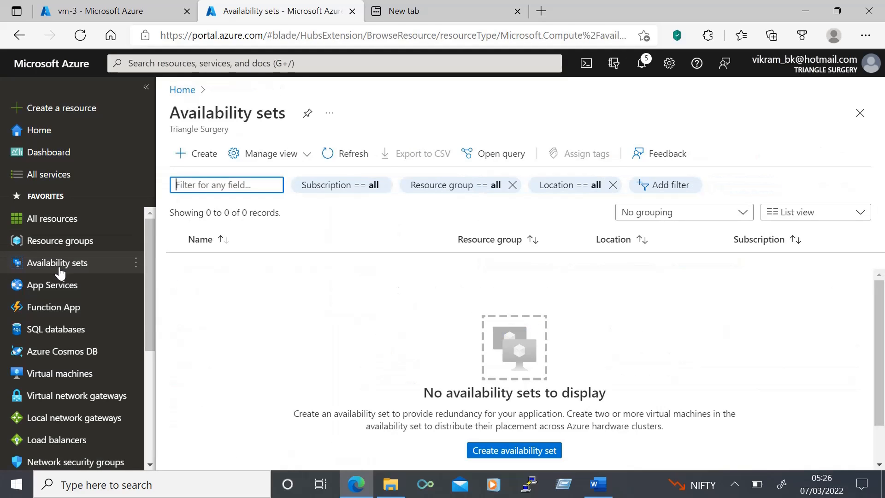
{"action": "left_click", "coordinate": [200, 154]}
{"action": "left_click", "coordinate": [175, 62]}
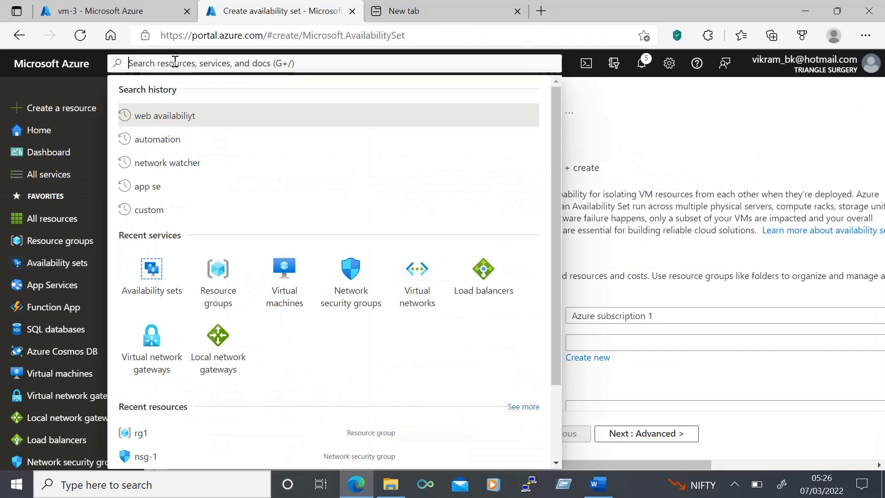
{"action": "left_click", "coordinate": [152, 275]}
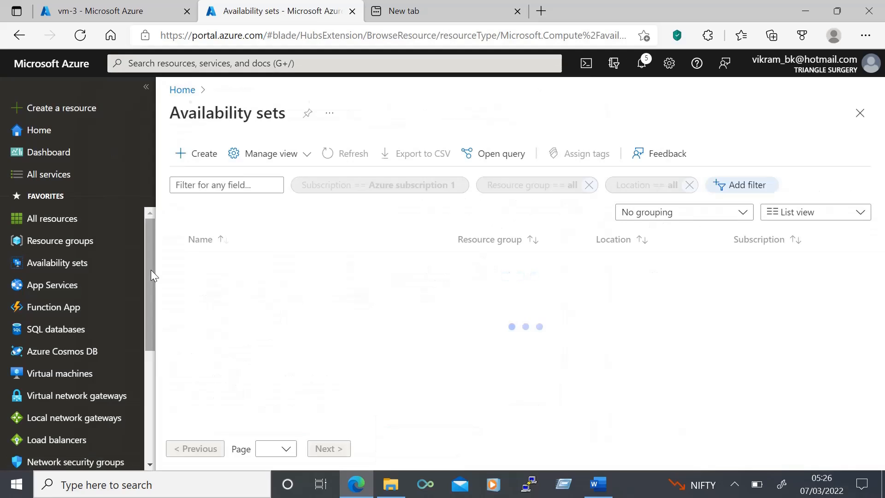
{"action": "left_click", "coordinate": [204, 154]}
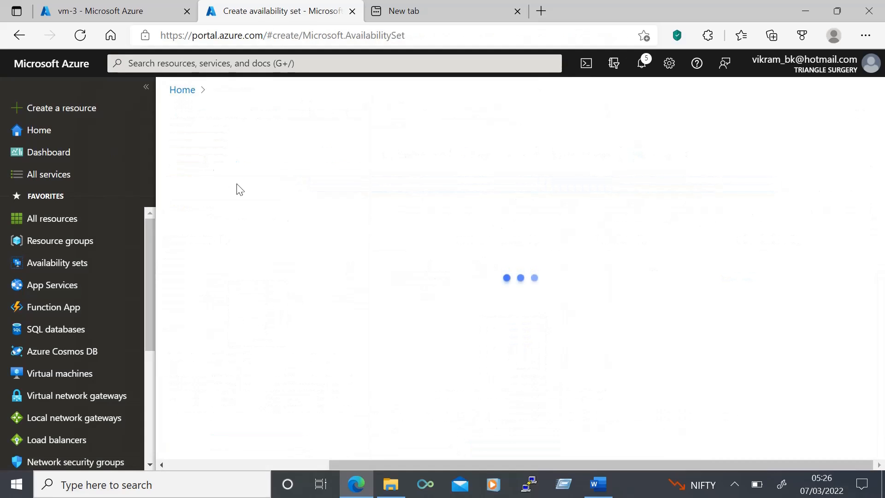
{"action": "left_click", "coordinate": [393, 325]}
{"action": "type", "text": "web-availability-set"}
{"action": "scroll", "coordinate": [393, 324], "scroll_direction": "down", "scroll_amount": 1}
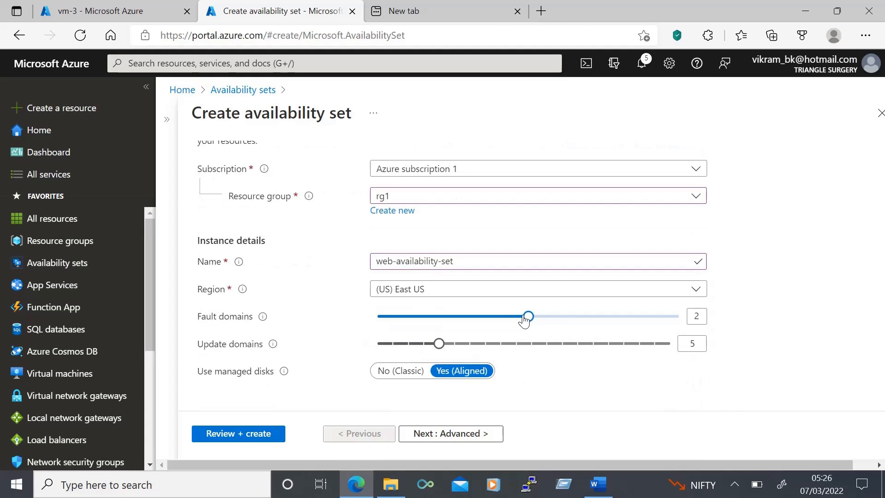
- Set the availability set's update domains to 4, deploy it and open the resulting resource
{"action": "left_click", "coordinate": [424, 345]}
{"action": "left_click", "coordinate": [255, 435]}
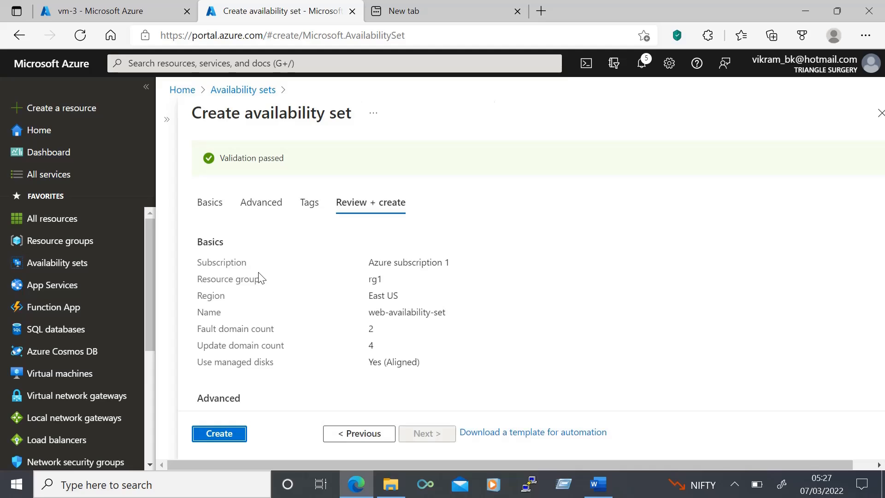
{"action": "left_click", "coordinate": [215, 433]}
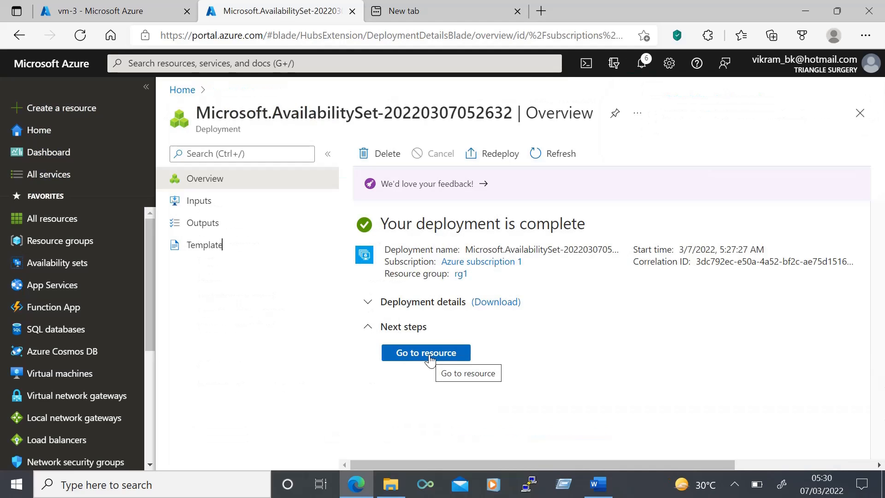
{"action": "left_click", "coordinate": [426, 353]}
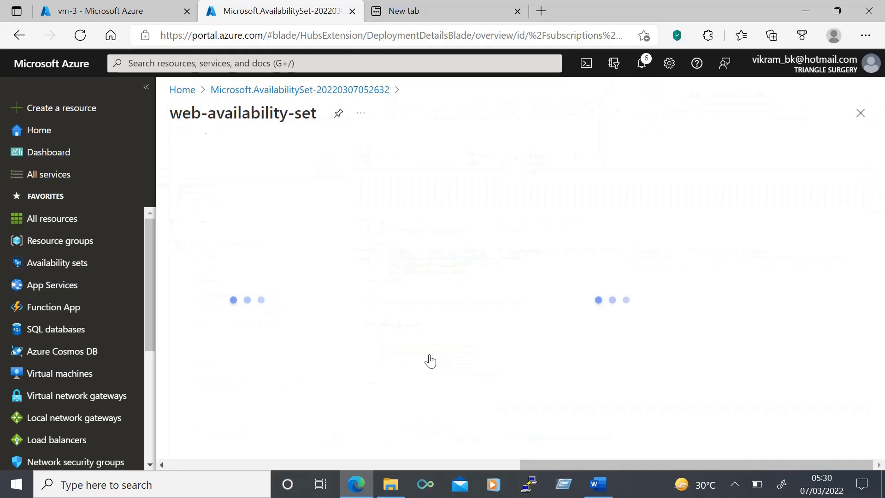
- Start a new Ubuntu Server 20.04 LTS virtual machine named vm-1 and assign it to the availability set web-availability-set
{"action": "left_click", "coordinate": [62, 373]}
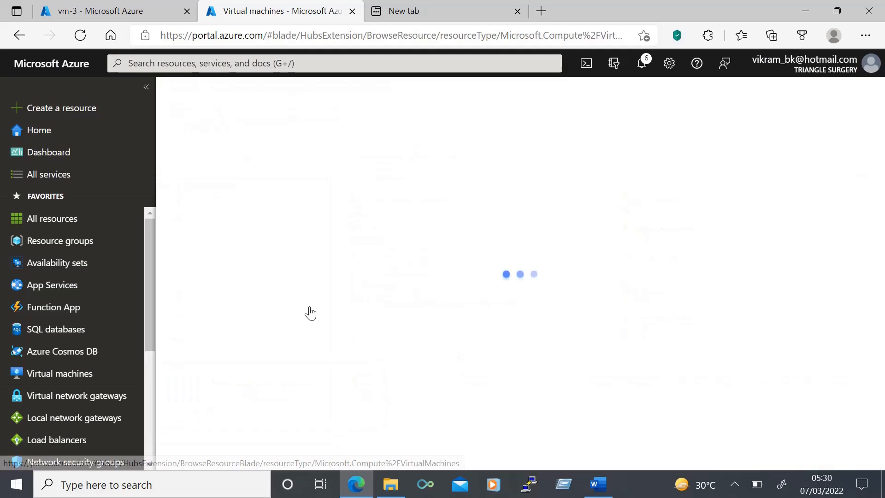
{"action": "left_click", "coordinate": [199, 157]}
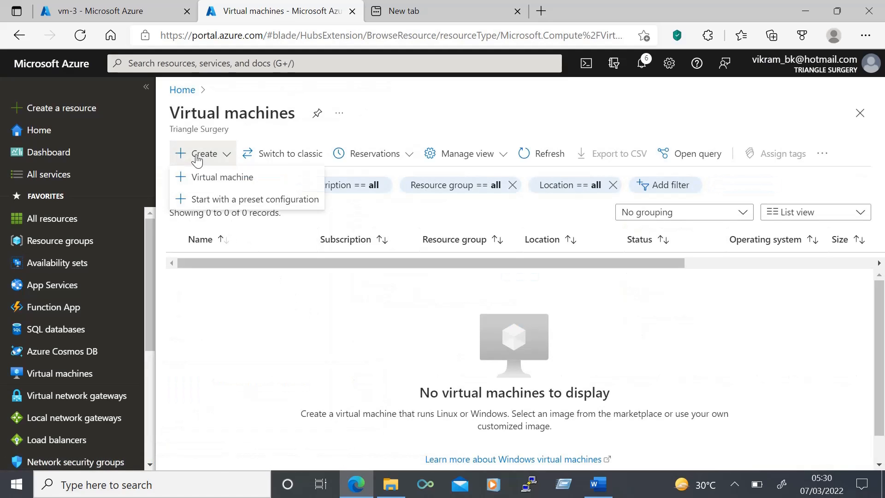
{"action": "left_click", "coordinate": [217, 176]}
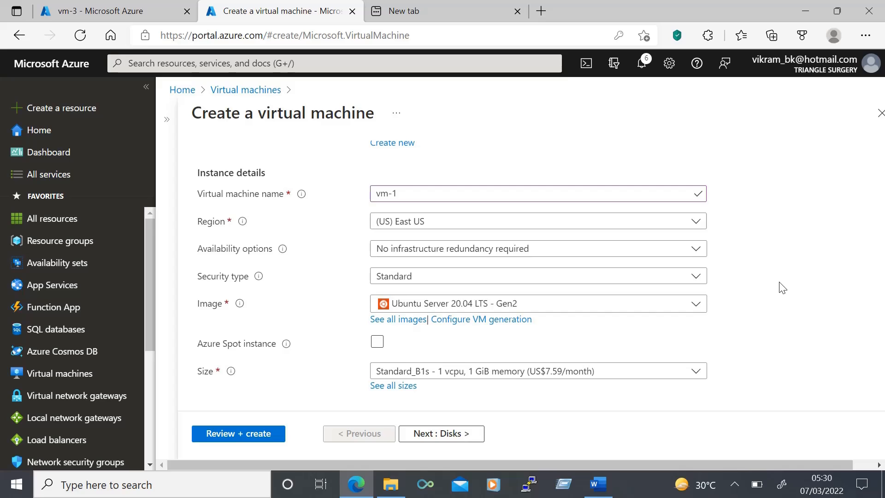
{"action": "left_click", "coordinate": [408, 253]}
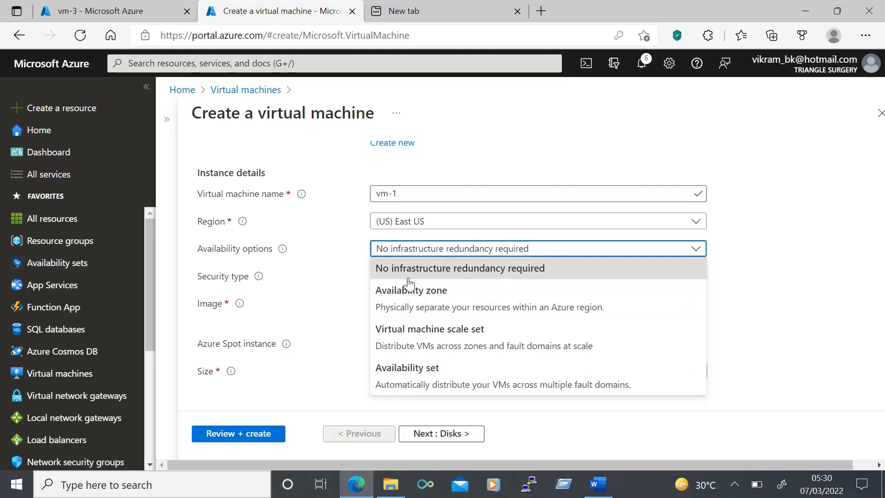
{"action": "left_click", "coordinate": [409, 382]}
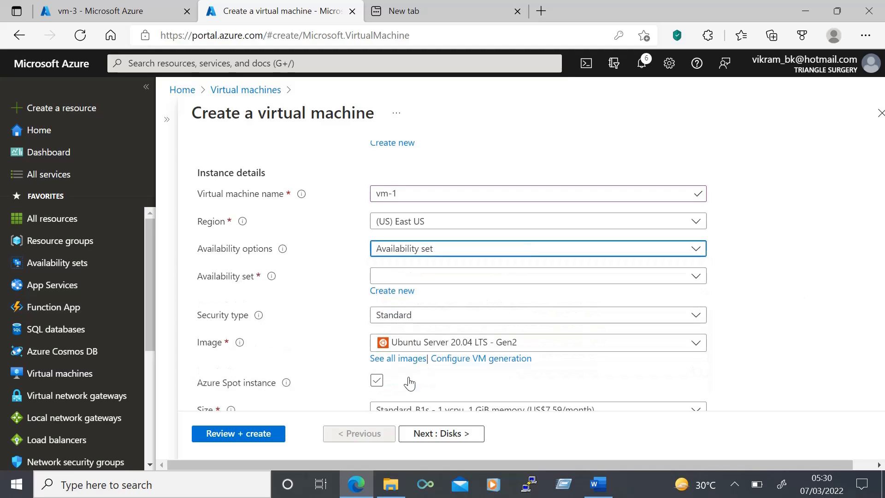
{"action": "left_click", "coordinate": [410, 277]}
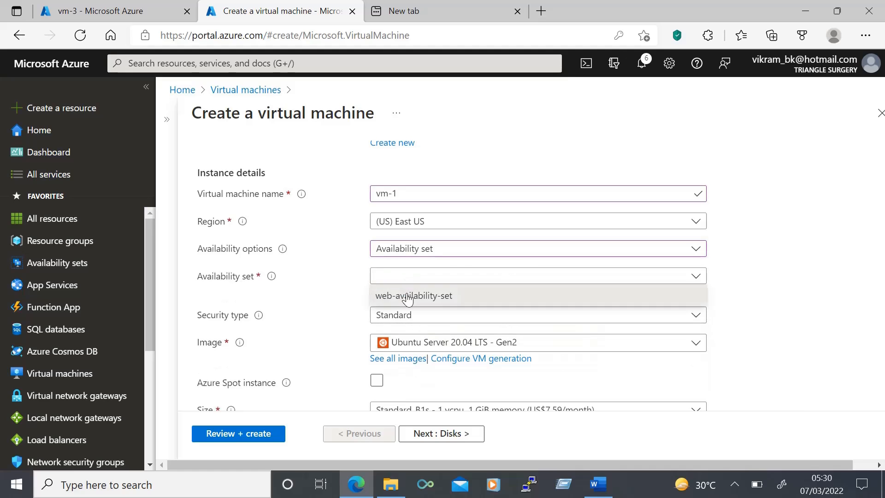
{"action": "left_click", "coordinate": [410, 294]}
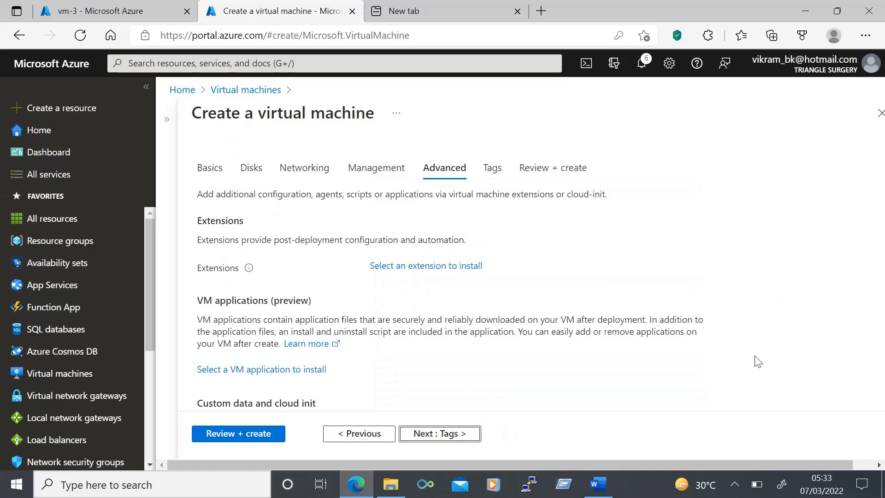
- Paste the Apache install script writing Webserver1 to /var/www/html/index.html as vm-1's custom data and submit the machine for creation
{"action": "scroll", "coordinate": [756, 360], "scroll_direction": "down", "scroll_amount": 5}
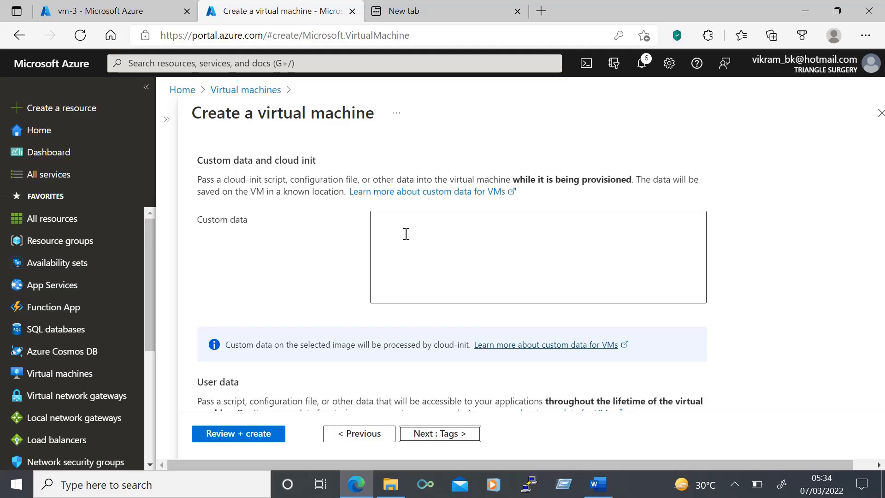
{"action": "left_click", "coordinate": [405, 234]}
{"action": "type", "text": "#!/bin/sh sudo apt-get update sudo apt-get install apache2-y Sudo echo Webserver1 > /var/www/html/index.html"}
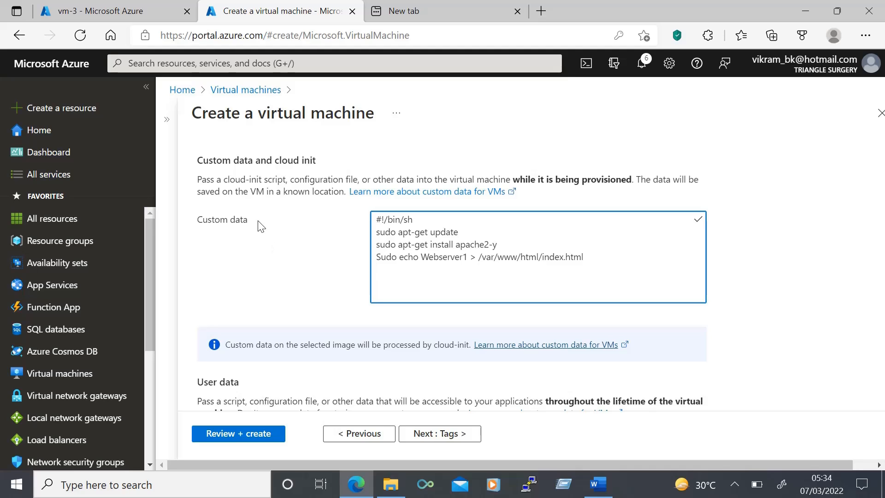
{"action": "scroll", "coordinate": [325, 240], "scroll_direction": "down", "scroll_amount": 1}
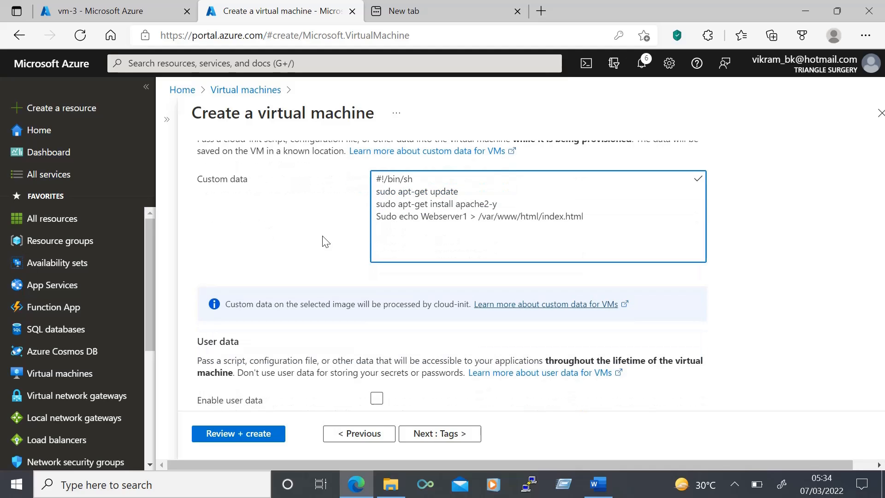
{"action": "scroll", "coordinate": [326, 241], "scroll_direction": "down", "scroll_amount": 6}
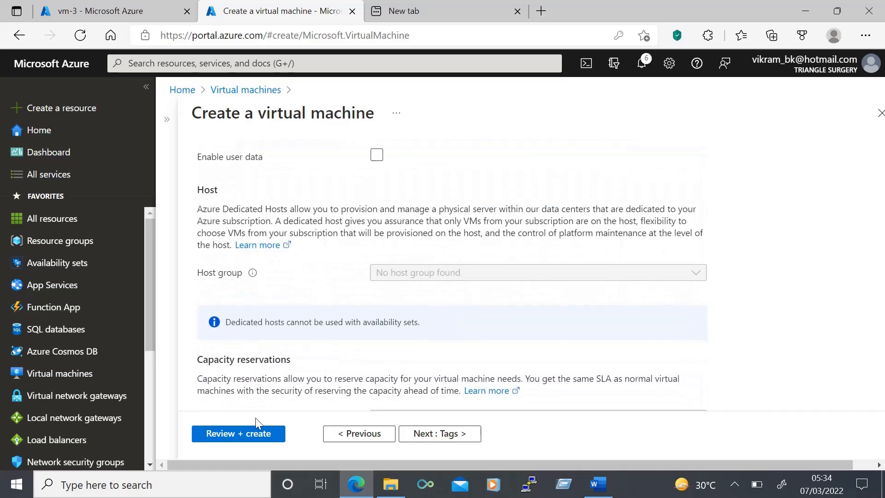
{"action": "left_click", "coordinate": [244, 435]}
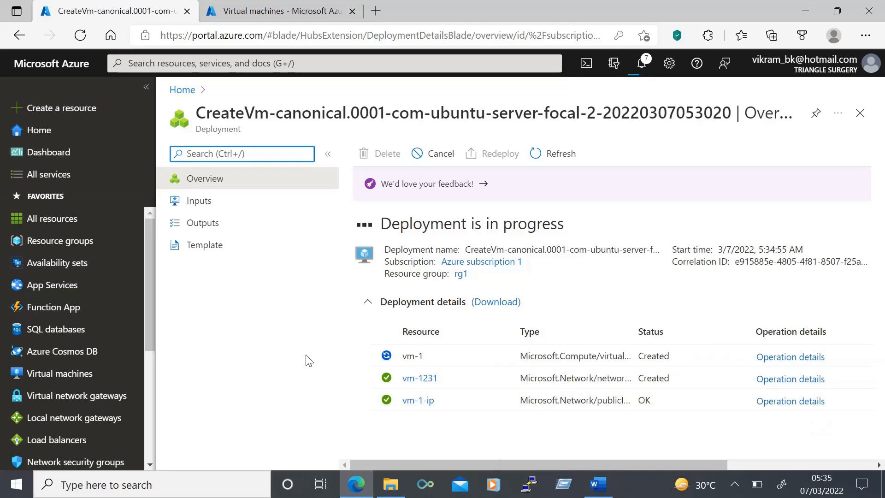
- Start a second virtual machine named vm-2 in resource group rg1 and assign it to the availability set web-availability-set
{"action": "left_click", "coordinate": [260, 11]}
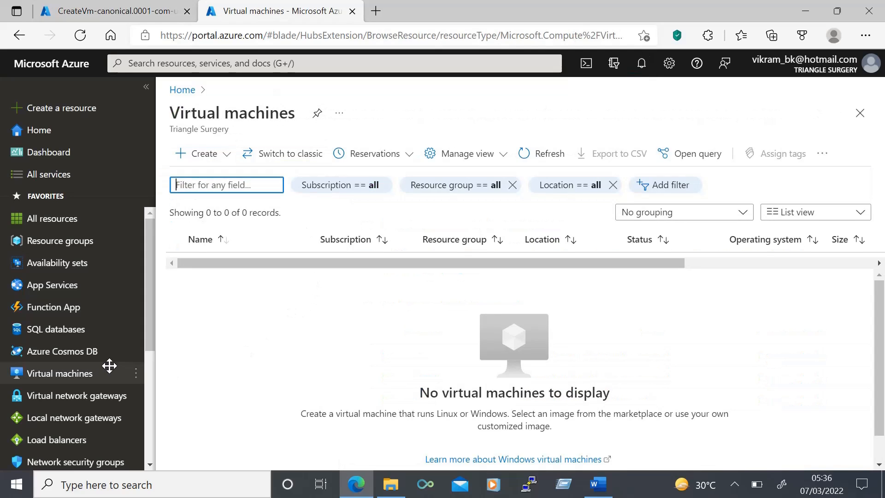
{"action": "left_click", "coordinate": [54, 376]}
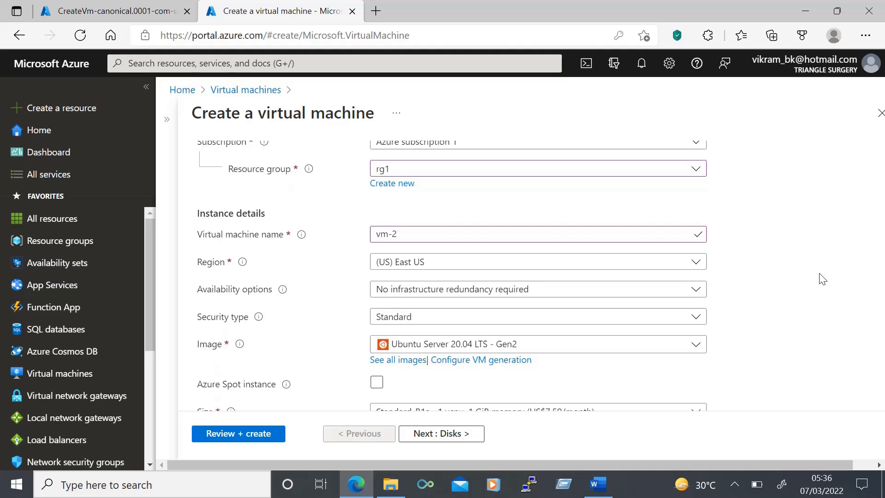
{"action": "left_click", "coordinate": [418, 291]}
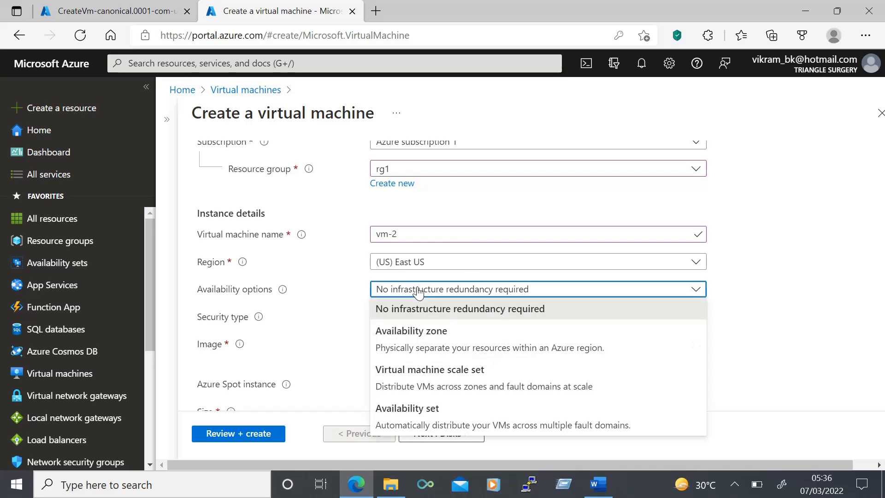
{"action": "left_click", "coordinate": [420, 422]}
{"action": "left_click", "coordinate": [395, 276]}
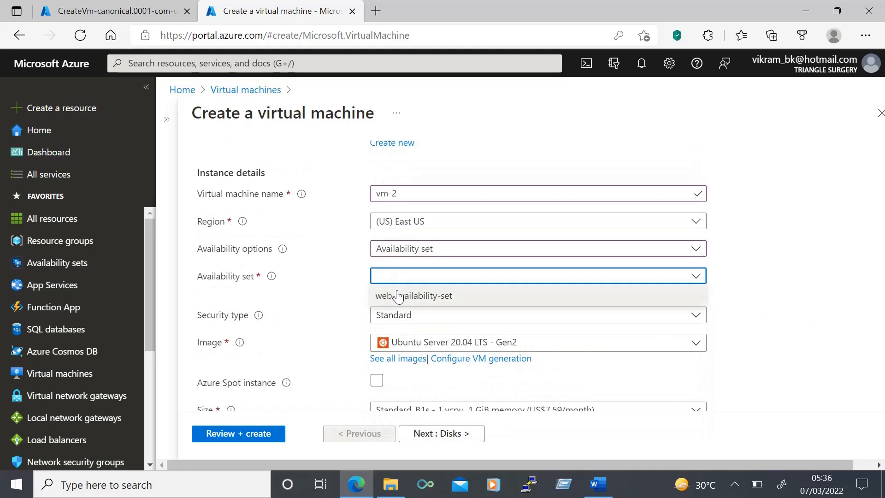
{"action": "left_click", "coordinate": [395, 296]}
- Paste the Apache install script as vm-2's custom data, change its echoed text to Webserver2, and create the machine
{"action": "scroll", "coordinate": [796, 339], "scroll_direction": "down", "scroll_amount": 2}
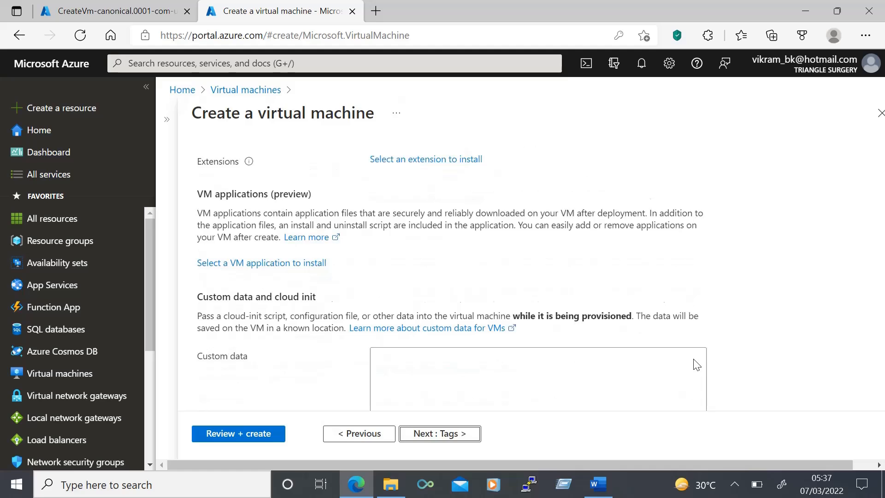
{"action": "scroll", "coordinate": [693, 362], "scroll_direction": "down", "scroll_amount": 2}
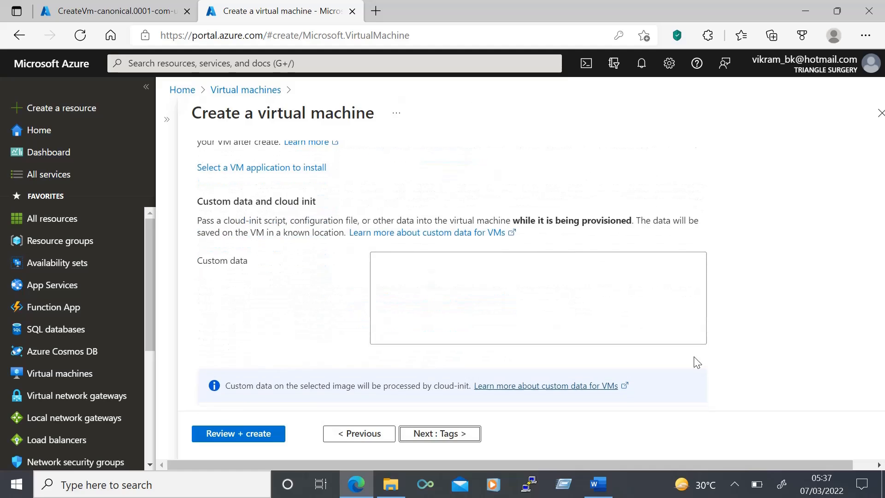
{"action": "left_click", "coordinate": [479, 275]}
{"action": "type", "text": "#!/bin/sh sudo apt-get update sudo apt-get install apache2-y Sudo echo Webserver1 > /var/www/html/index.html"}
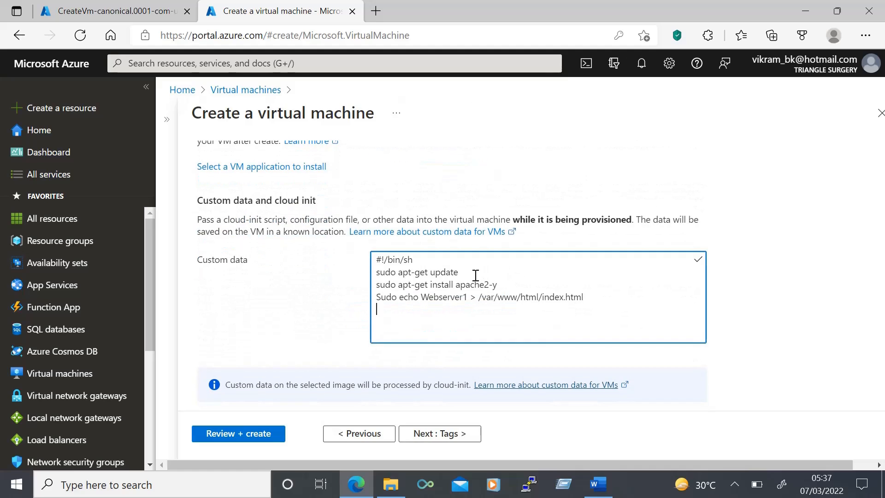
{"action": "left_click", "coordinate": [466, 297]}
{"action": "key", "text": "BackSpace"}
{"action": "type", "text": "2"}
{"action": "left_click", "coordinate": [238, 433]}
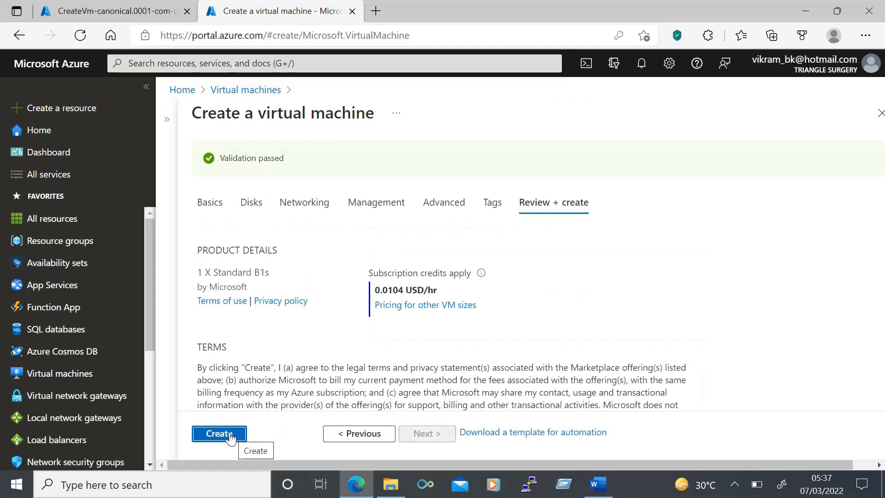
{"action": "left_click", "coordinate": [225, 436]}
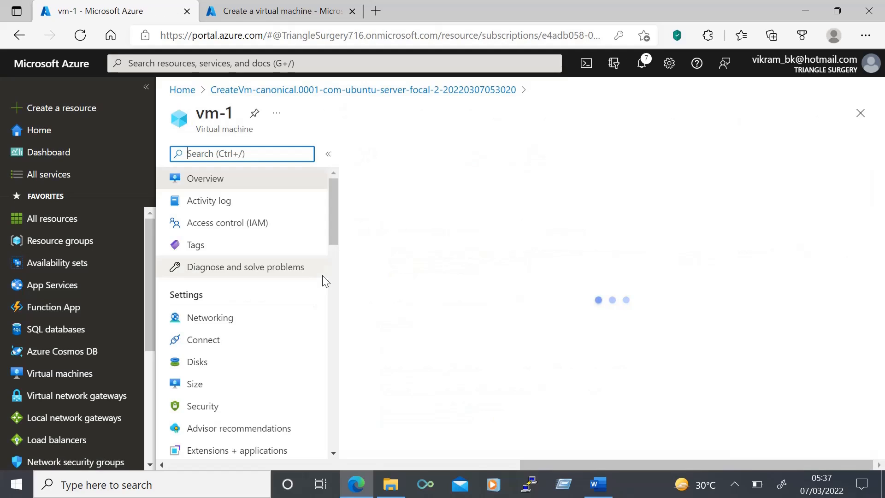
- Check the fault and update domains of vm-1 and the newly deployed vm-2 in web-availability-set
{"action": "left_click", "coordinate": [64, 270]}
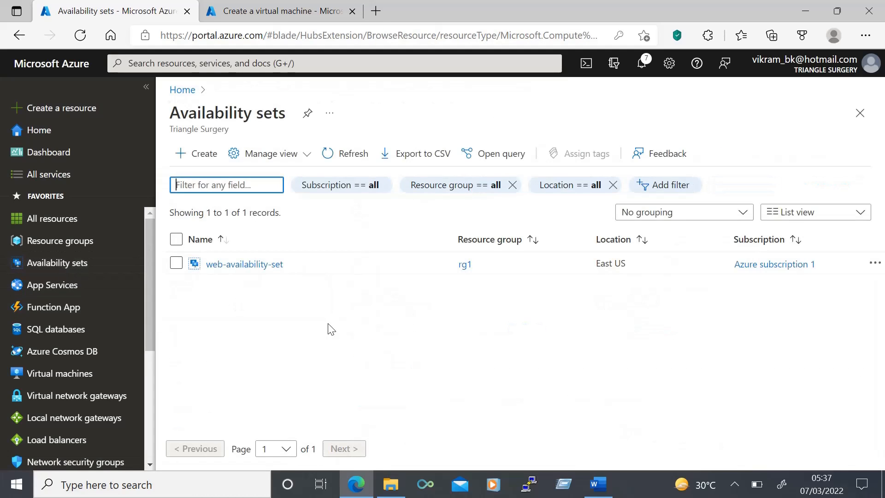
{"action": "left_click", "coordinate": [259, 265]}
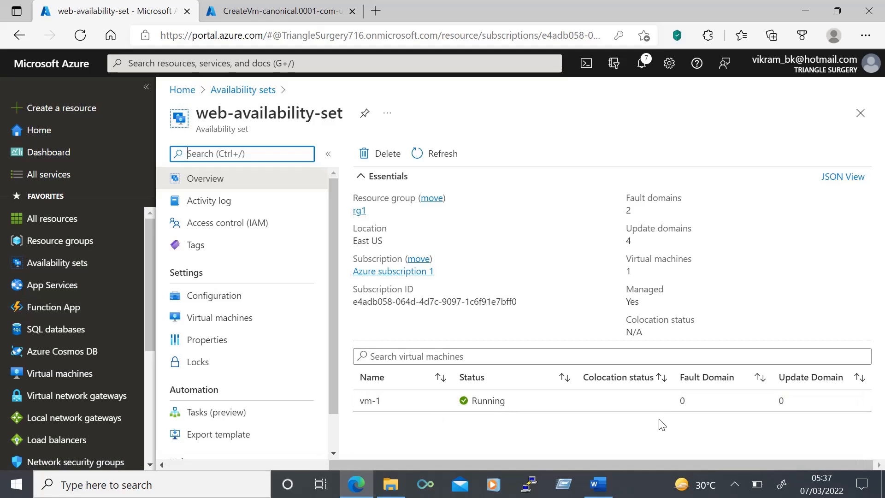
{"action": "left_click", "coordinate": [304, 11]}
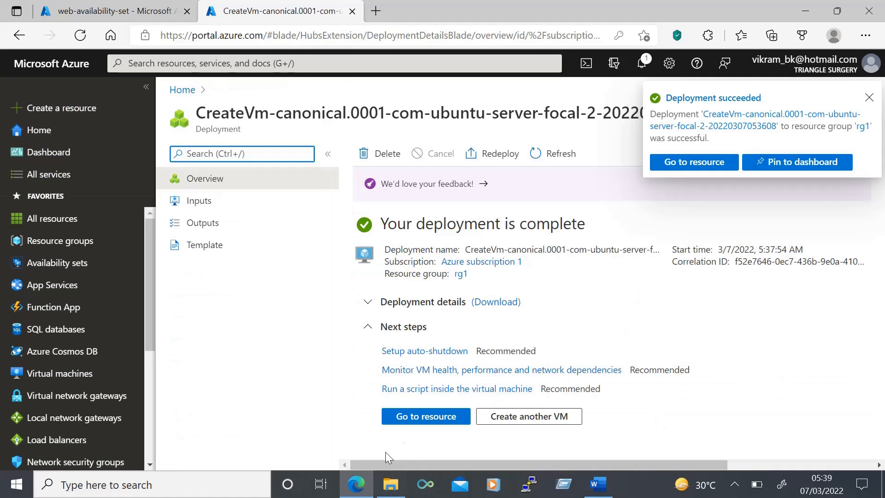
{"action": "left_click", "coordinate": [414, 422]}
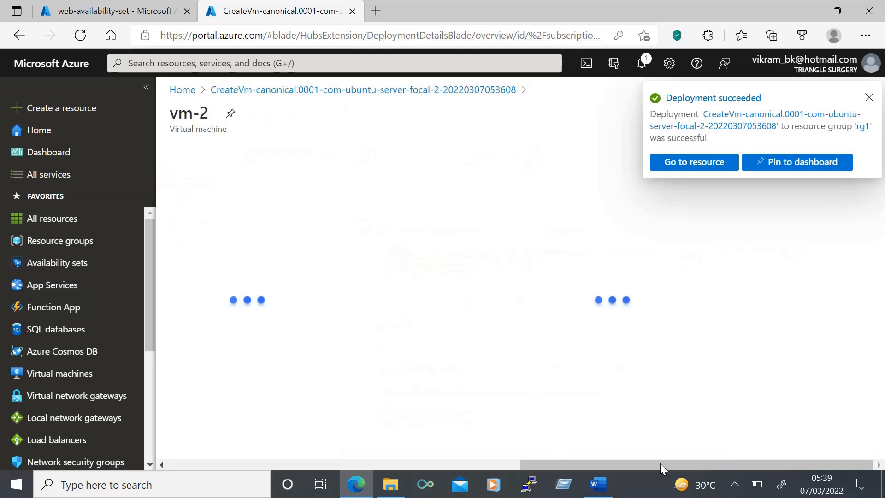
{"action": "left_click", "coordinate": [56, 263]}
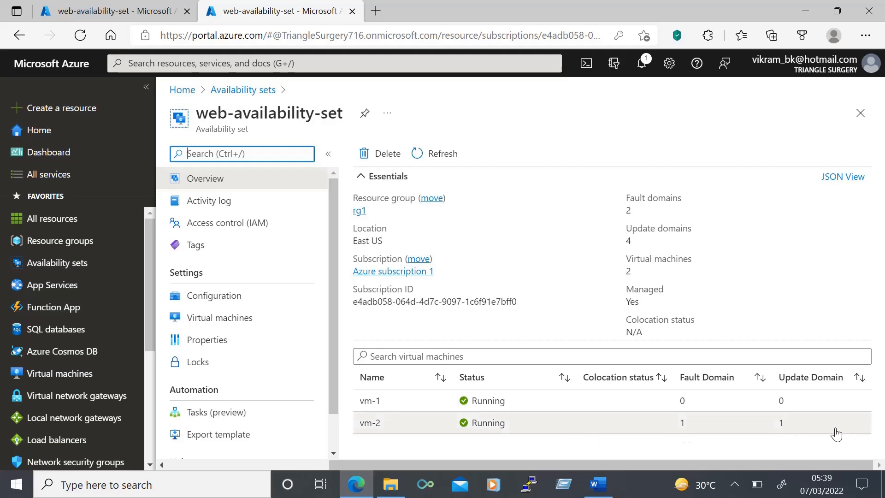
- Start a public load balancer named lb-1 in resource group rg1, region East US, with the Basic SKU
{"action": "mouse_move", "coordinate": [459, 302]}
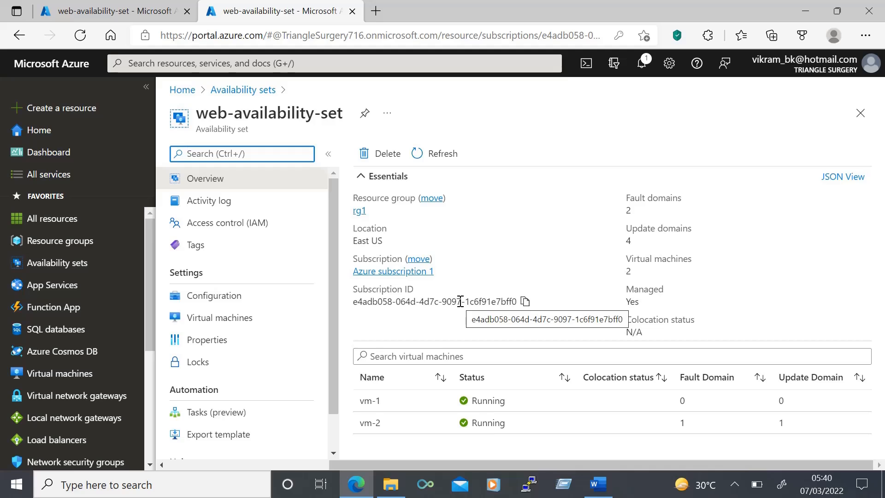
{"action": "left_click", "coordinate": [57, 440]}
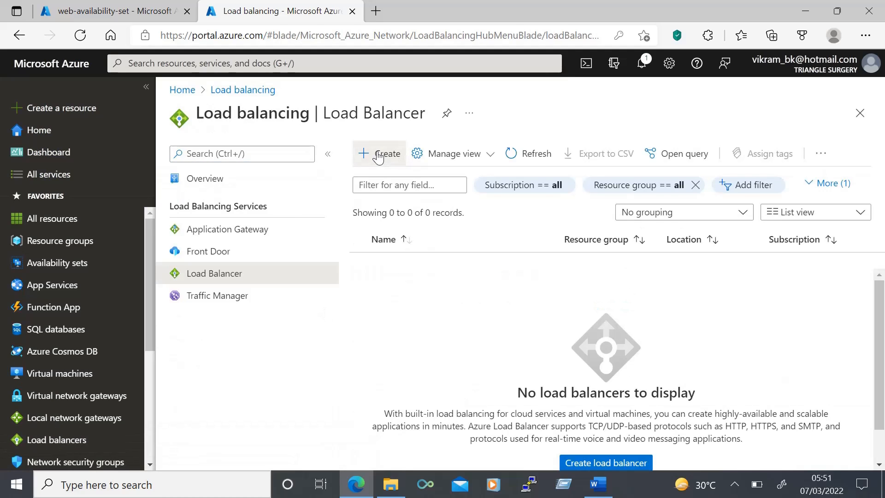
{"action": "left_click", "coordinate": [378, 155]}
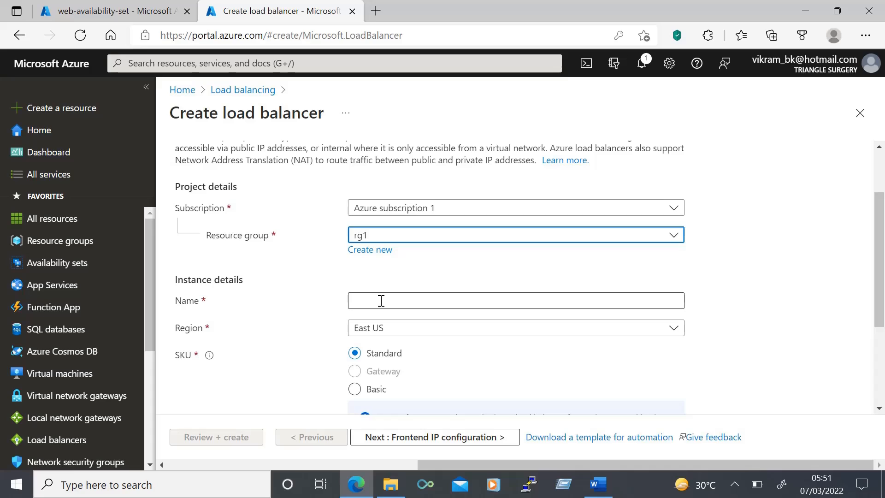
{"action": "left_click", "coordinate": [381, 301]}
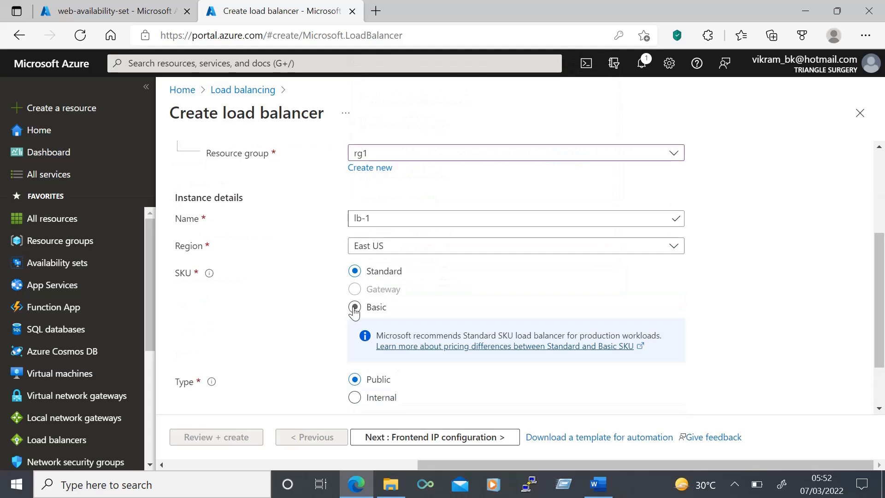
{"action": "left_click", "coordinate": [355, 308]}
{"action": "scroll", "coordinate": [766, 326], "scroll_direction": "down", "scroll_amount": 2}
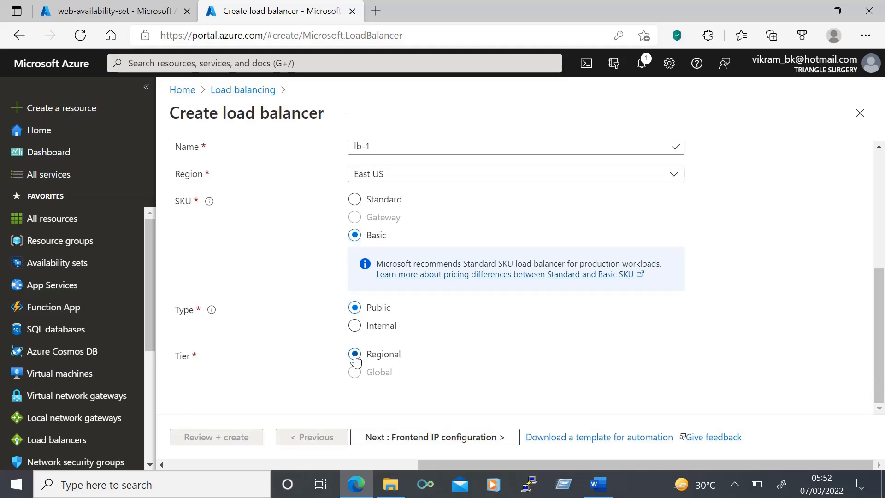
{"action": "left_click", "coordinate": [428, 437]}
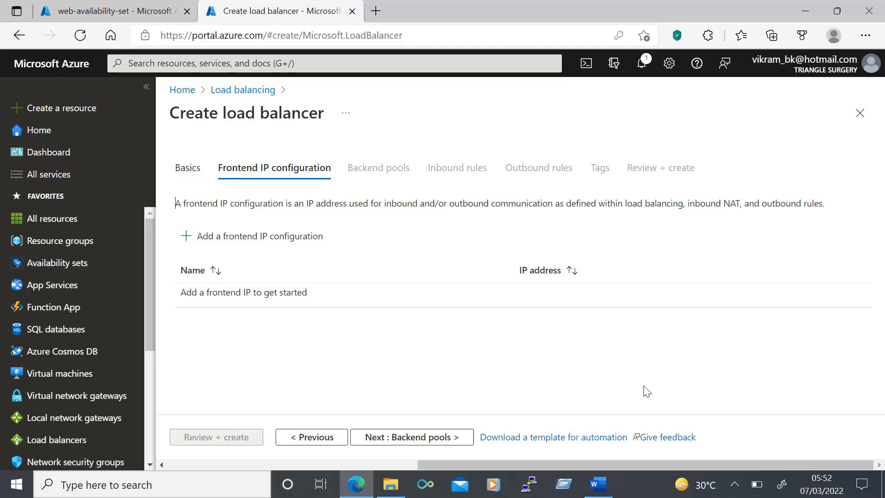
- Add a frontend IP configuration named lb-ipconfig that uses a new public IP address lb-ip with static assignment
{"action": "left_click", "coordinate": [218, 240]}
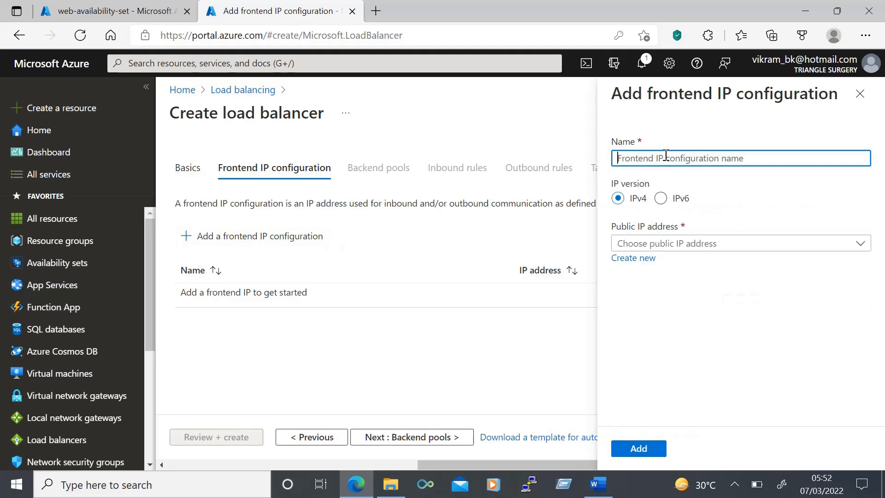
{"action": "type", "text": "lb-ipconfig"}
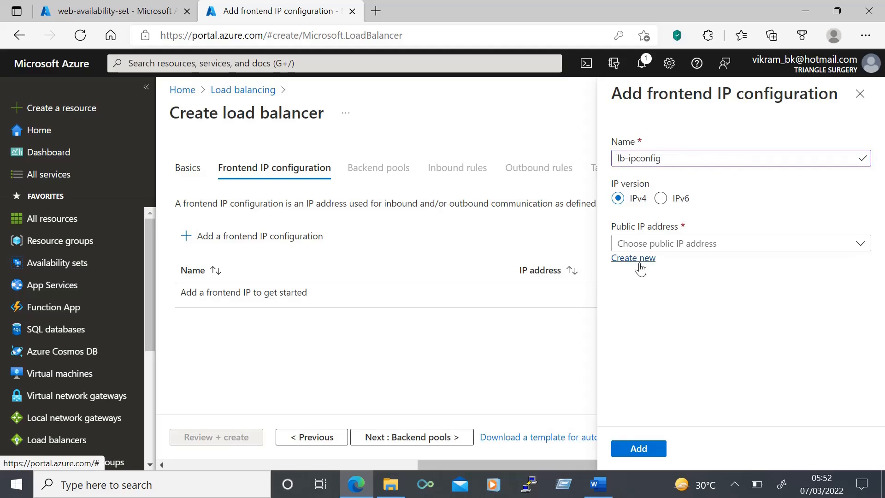
{"action": "left_click", "coordinate": [635, 259]}
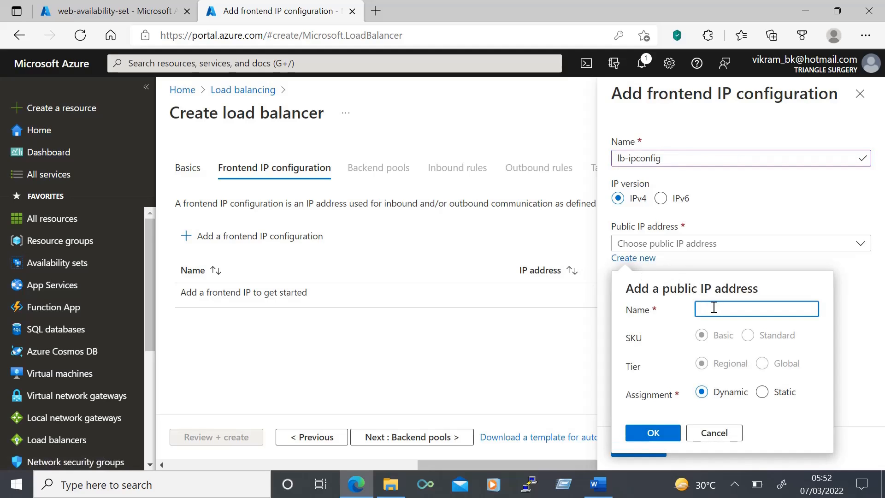
{"action": "type", "text": "lb-ip"}
{"action": "left_click", "coordinate": [763, 392]}
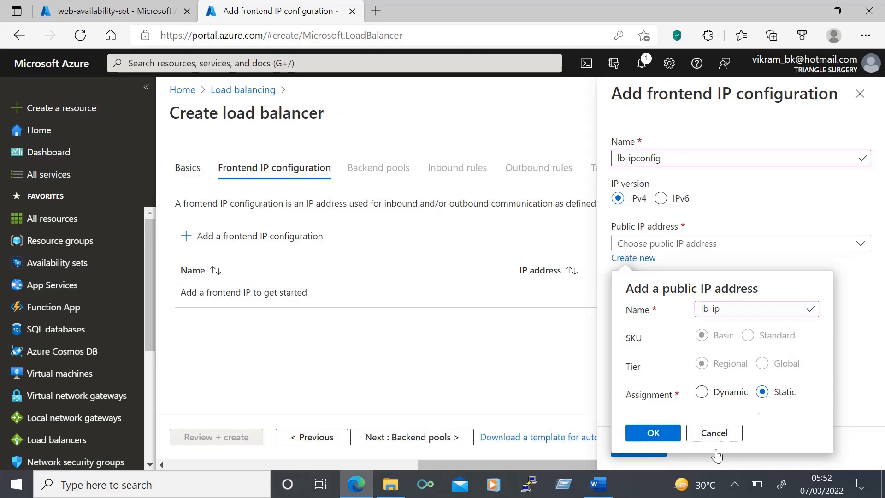
{"action": "left_click", "coordinate": [648, 435]}
{"action": "left_click", "coordinate": [641, 449]}
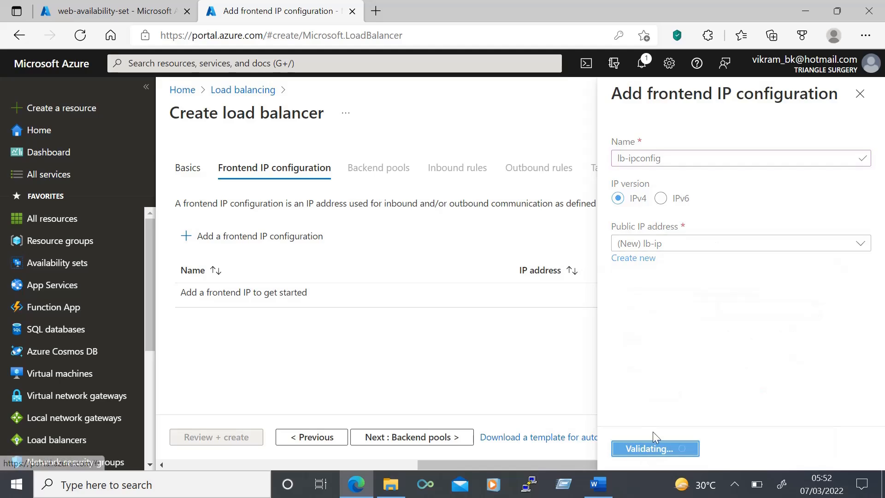
{"action": "left_click", "coordinate": [409, 437]}
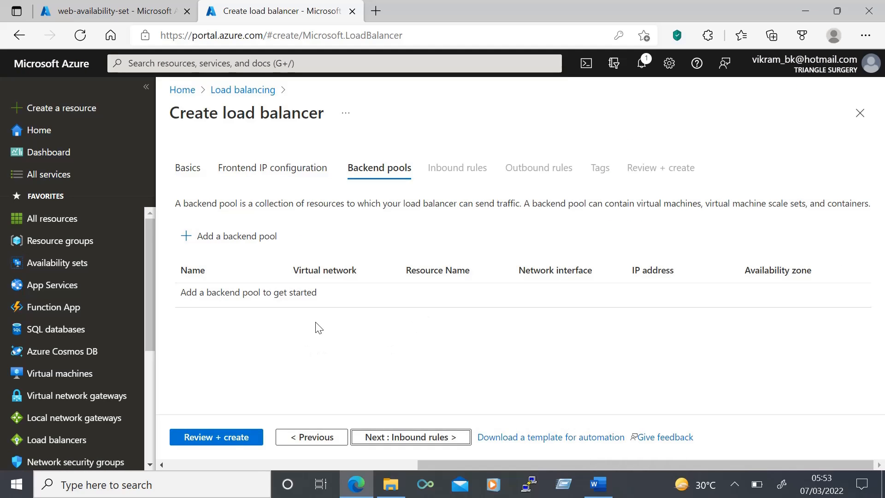
- Start a backend pool named lb-be on virtual network vn-1 (rg1), associated to virtual machines
{"action": "left_click", "coordinate": [236, 240]}
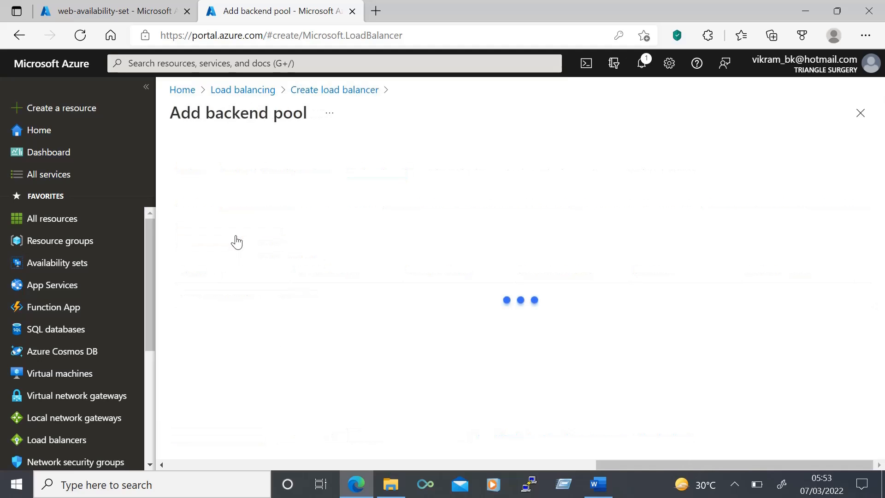
{"action": "left_click", "coordinate": [422, 162]}
{"action": "type", "text": "lb-be"}
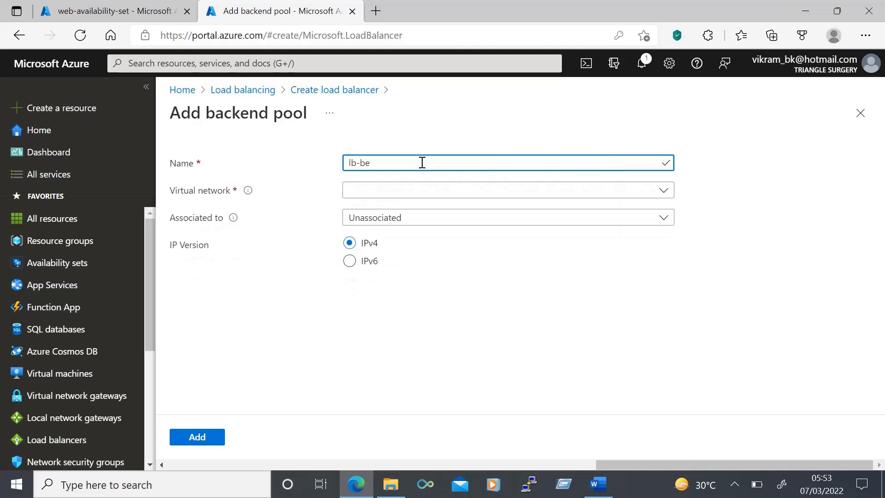
{"action": "left_click", "coordinate": [405, 190]}
{"action": "left_click", "coordinate": [383, 239]}
{"action": "left_click", "coordinate": [400, 223]}
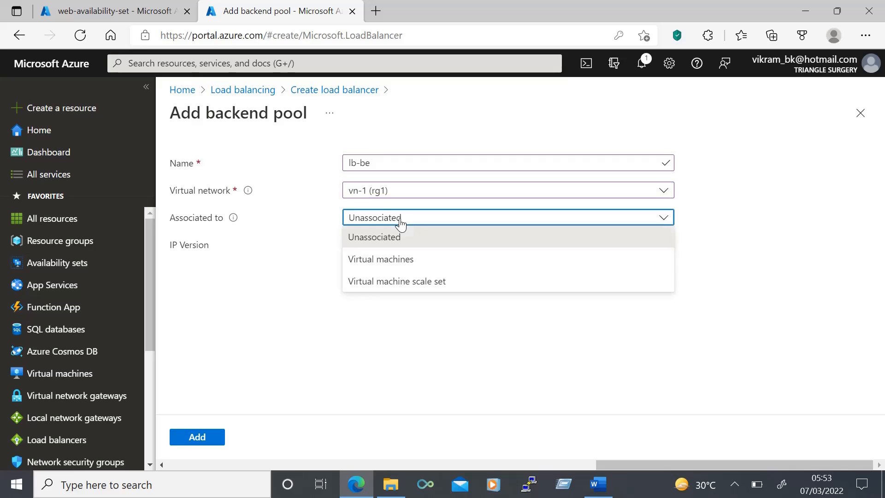
{"action": "left_click", "coordinate": [395, 257]}
- Attach vm-1 and vm-2 to the backend pool, save the pool and proceed to the inbound rules
{"action": "scroll", "coordinate": [180, 341], "scroll_direction": "down", "scroll_amount": 1}
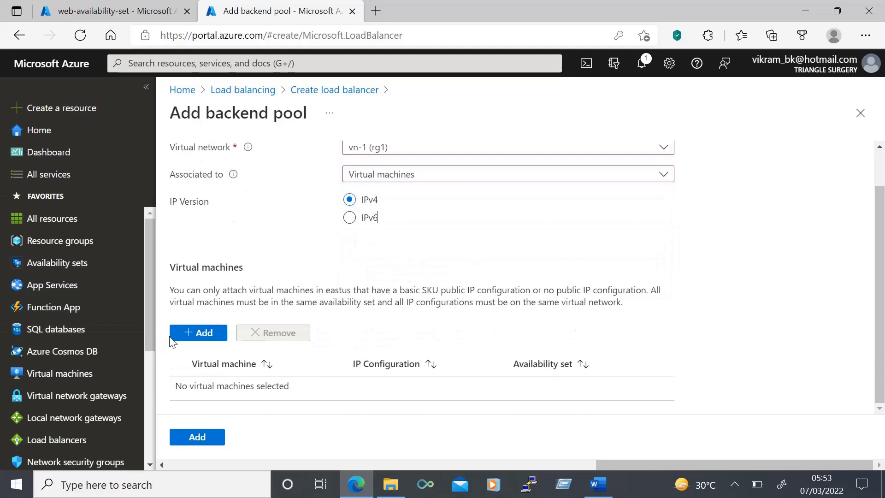
{"action": "left_click", "coordinate": [180, 339]}
{"action": "left_click", "coordinate": [180, 223]}
{"action": "left_click", "coordinate": [198, 448]}
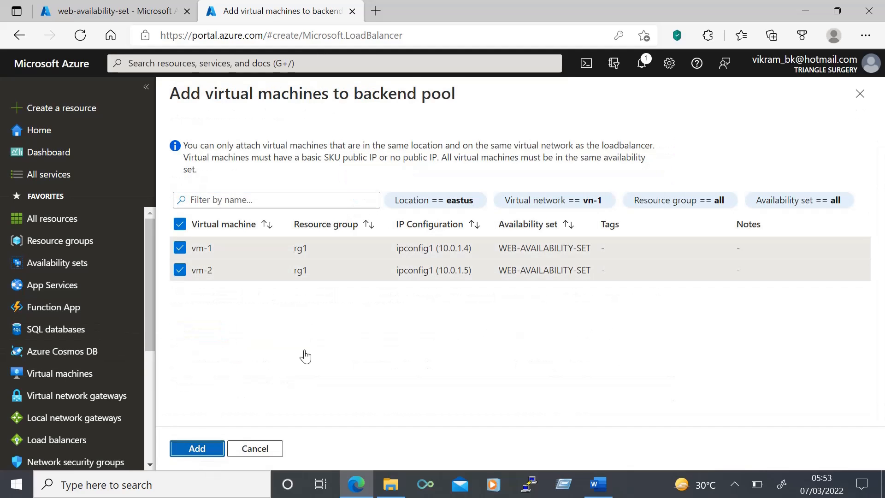
{"action": "scroll", "coordinate": [305, 352], "scroll_direction": "down", "scroll_amount": 1}
{"action": "left_click", "coordinate": [202, 438]}
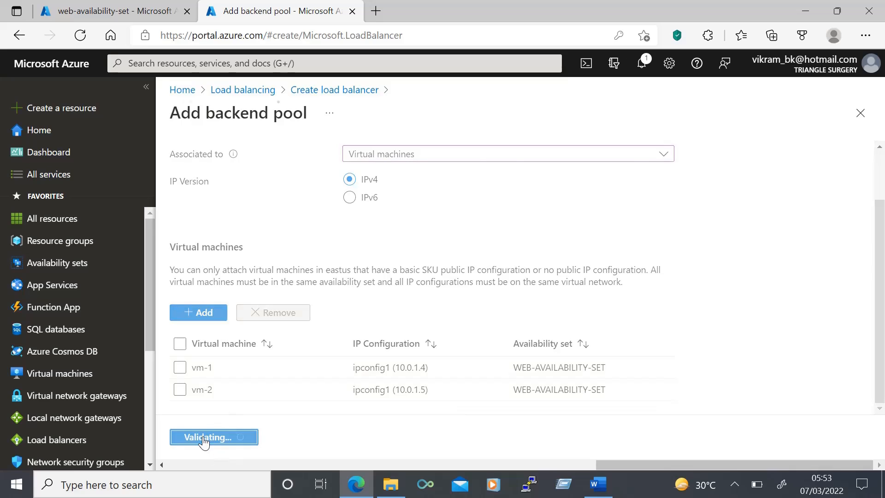
{"action": "left_click", "coordinate": [418, 437]}
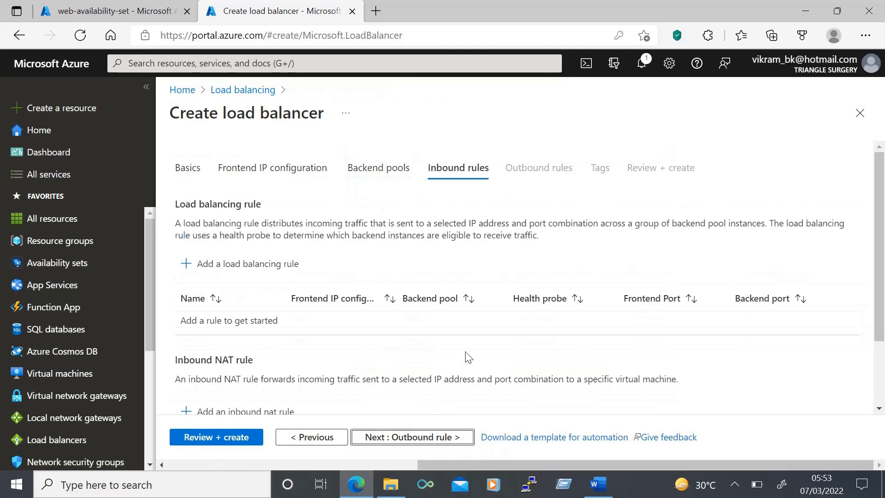
- Start a load balancing rule named lb-rule1 with frontend IP address lb-ipconfig and backend pool lb-be
{"action": "left_click", "coordinate": [234, 263]}
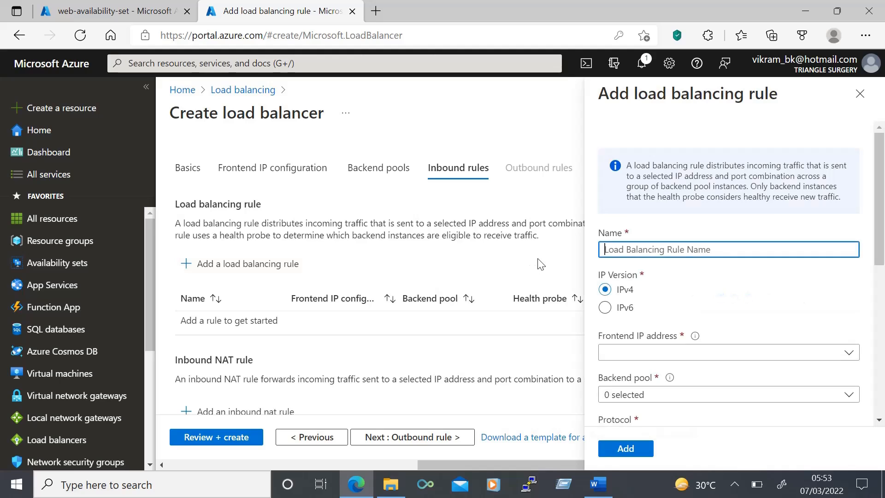
{"action": "left_click", "coordinate": [724, 249]}
{"action": "type", "text": "lb-rule1"}
{"action": "scroll", "coordinate": [724, 277], "scroll_direction": "down", "scroll_amount": 2}
{"action": "left_click", "coordinate": [675, 261]}
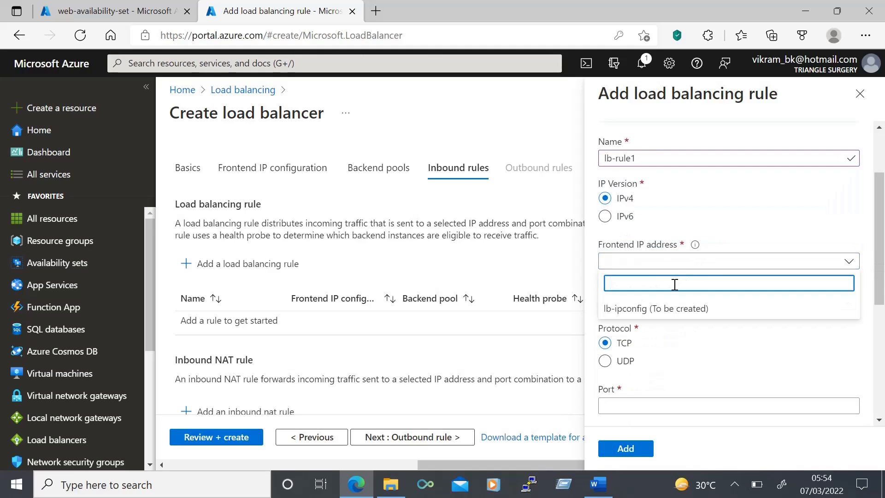
{"action": "left_click", "coordinate": [657, 309]}
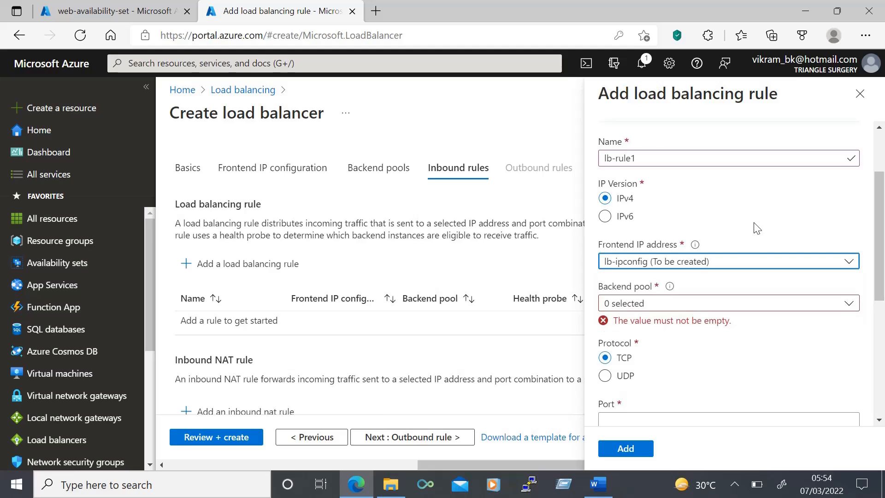
{"action": "scroll", "coordinate": [756, 227], "scroll_direction": "down", "scroll_amount": 1}
{"action": "left_click", "coordinate": [639, 257]}
{"action": "left_click", "coordinate": [636, 320]}
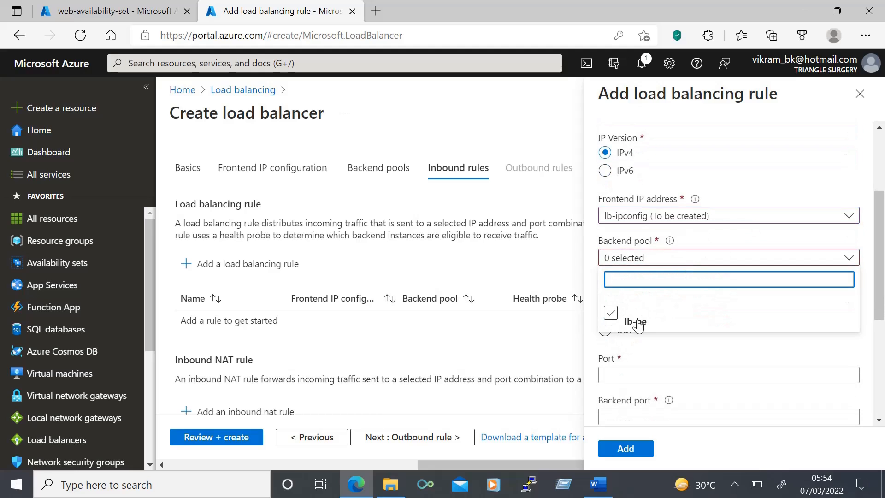
{"action": "left_click", "coordinate": [775, 193]}
- Set both the port and the backend port of the load balancing rule to 80
{"action": "scroll", "coordinate": [775, 193], "scroll_direction": "down", "scroll_amount": 2}
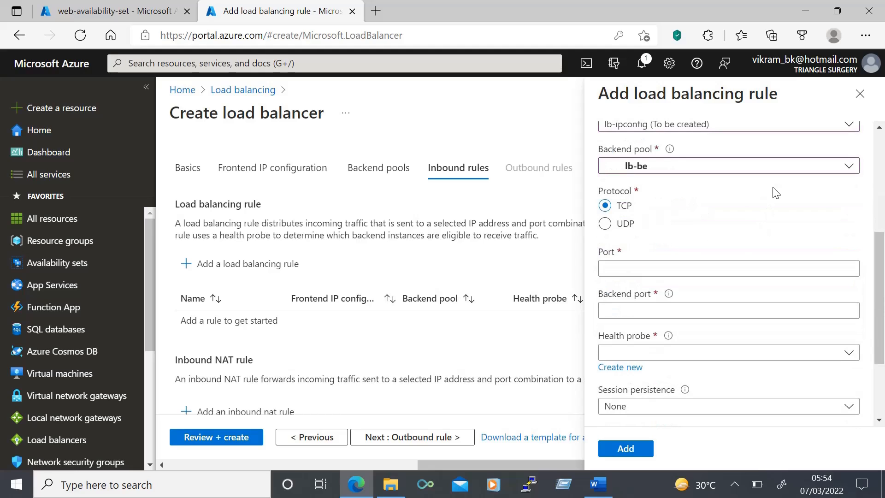
{"action": "left_click", "coordinate": [630, 269]}
{"action": "type", "text": "80"}
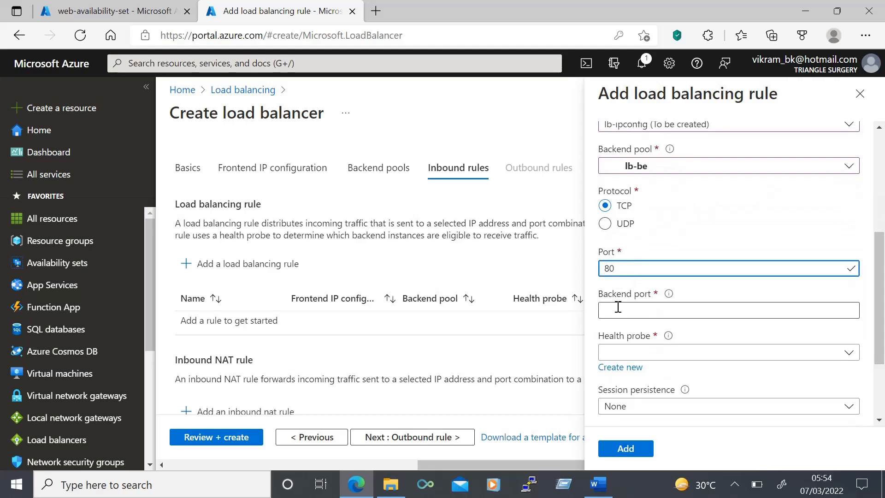
{"action": "left_click", "coordinate": [618, 307]}
{"action": "type", "text": "80"}
- Create a health probe named lb-hp for the rule, using TCP on port 80 with the default interval and unhealthy threshold
{"action": "scroll", "coordinate": [617, 307], "scroll_direction": "down", "scroll_amount": 2}
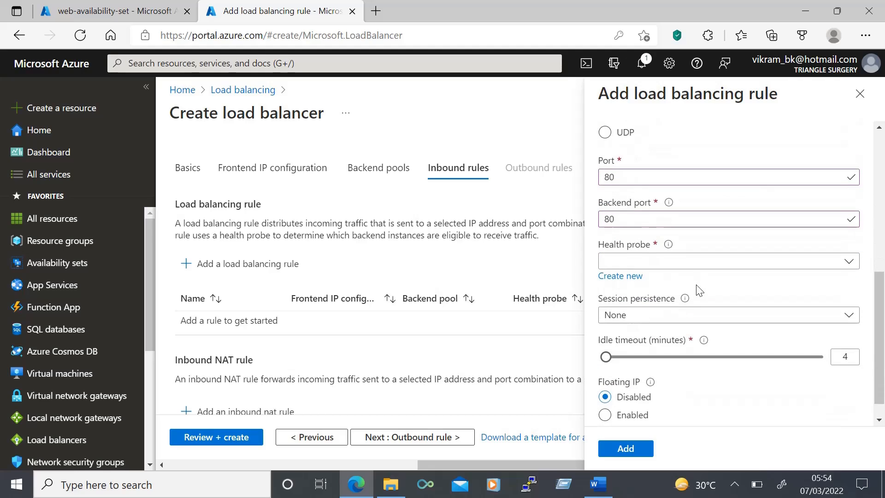
{"action": "left_click", "coordinate": [626, 277]}
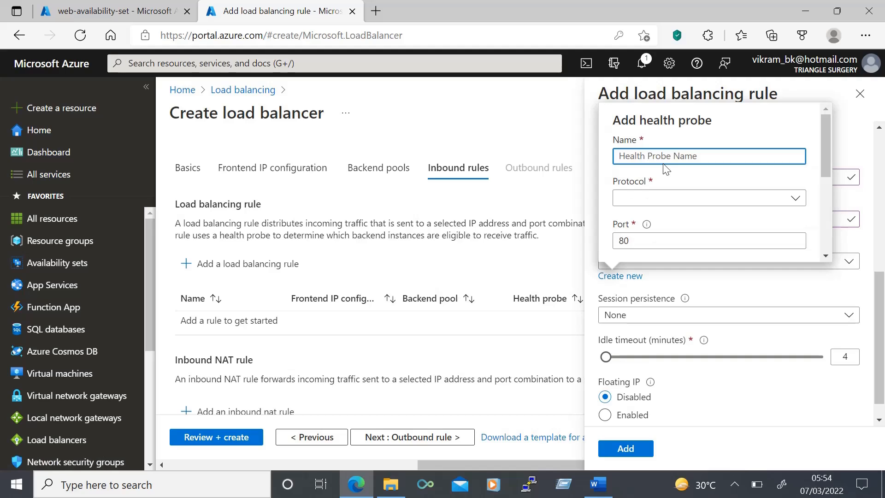
{"action": "type", "text": "lb-hp"}
{"action": "left_click", "coordinate": [662, 197]}
{"action": "left_click", "coordinate": [643, 218]}
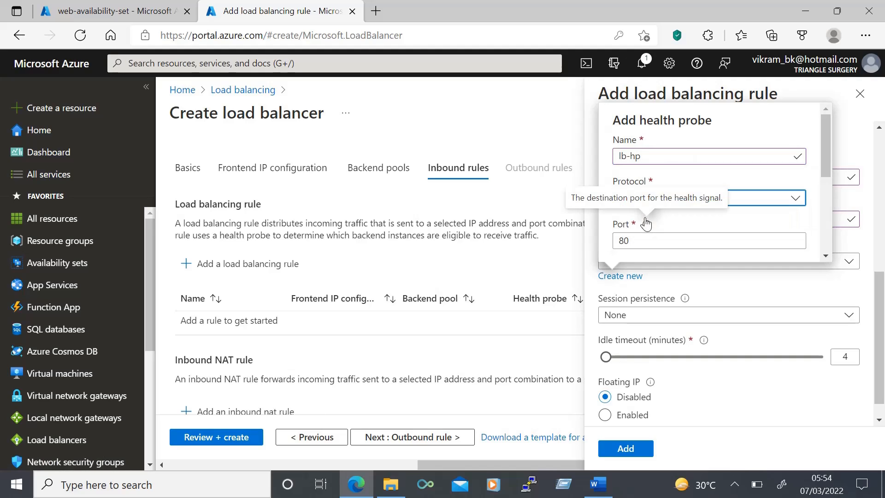
{"action": "scroll", "coordinate": [682, 222], "scroll_direction": "down", "scroll_amount": 2}
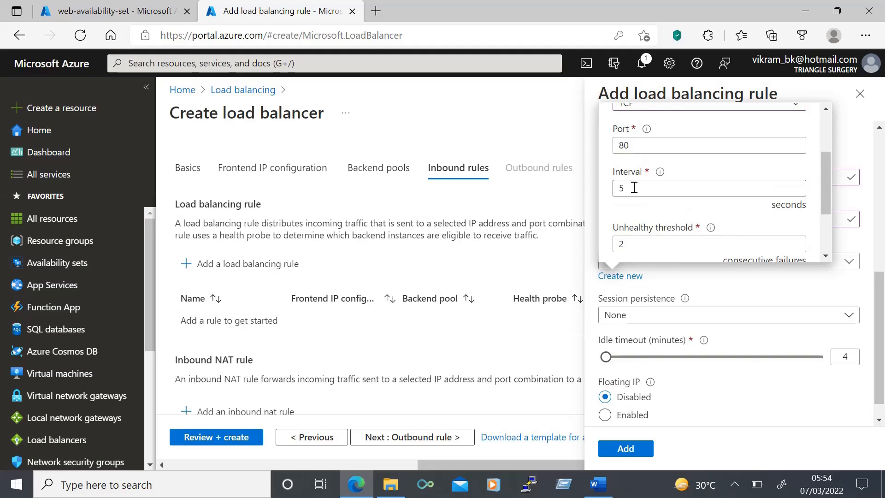
{"action": "scroll", "coordinate": [634, 187], "scroll_direction": "down", "scroll_amount": 1}
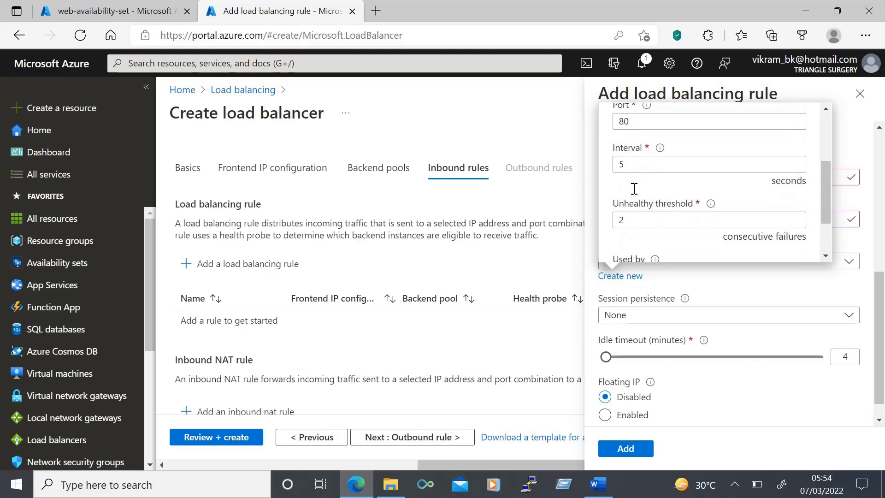
{"action": "scroll", "coordinate": [634, 189], "scroll_direction": "down", "scroll_amount": 3}
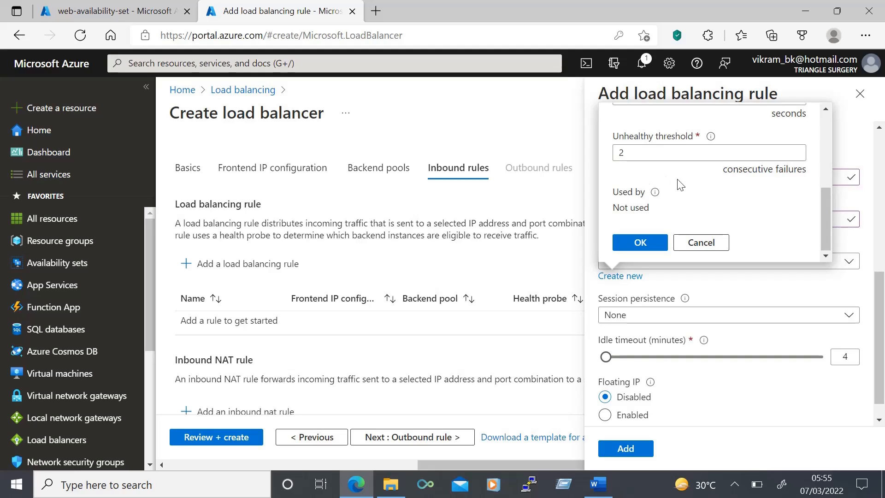
{"action": "left_click", "coordinate": [642, 243]}
- Save the load balancing rule, create the load balancer and open the deployed resource
{"action": "scroll", "coordinate": [645, 244], "scroll_direction": "down", "scroll_amount": 1}
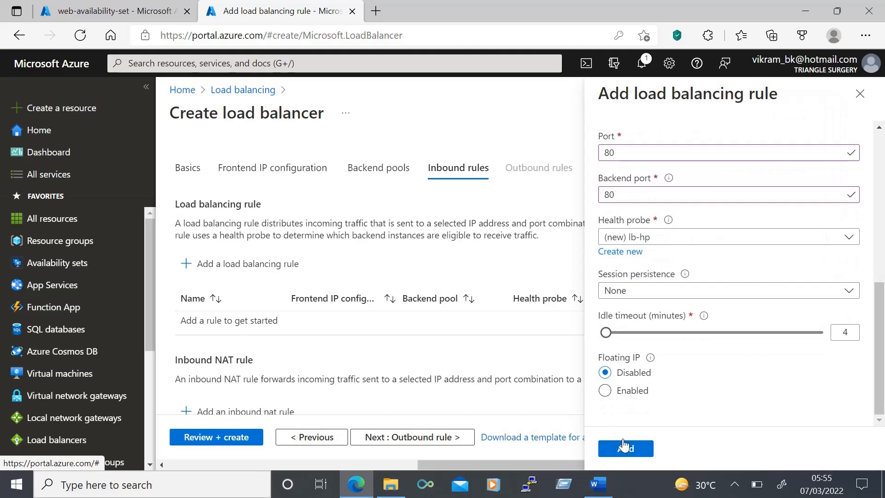
{"action": "left_click", "coordinate": [625, 450]}
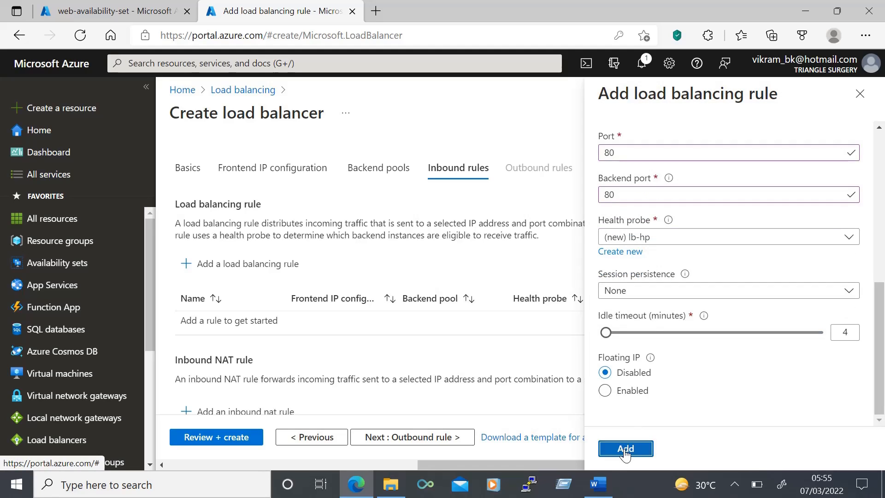
{"action": "left_click", "coordinate": [216, 437]}
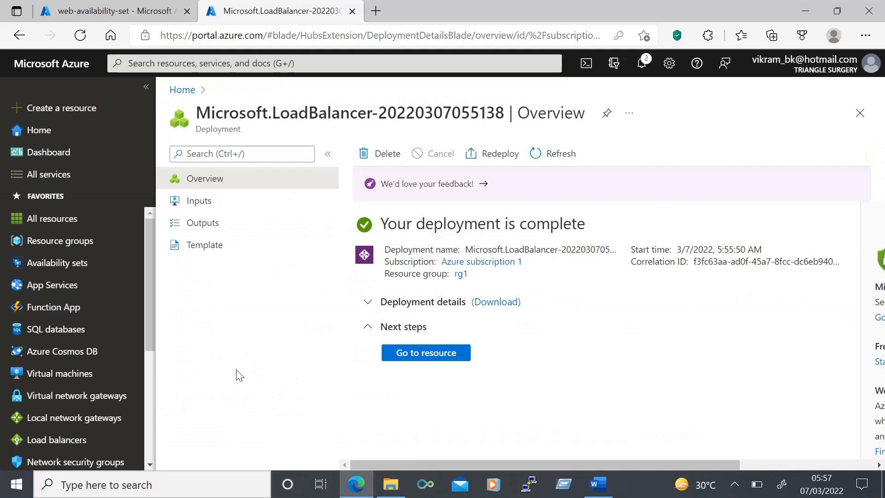
{"action": "left_click", "coordinate": [425, 353]}
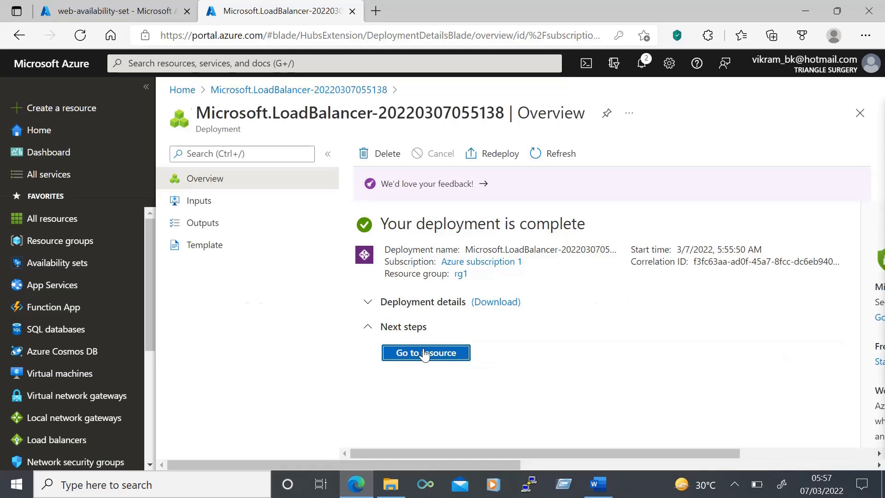